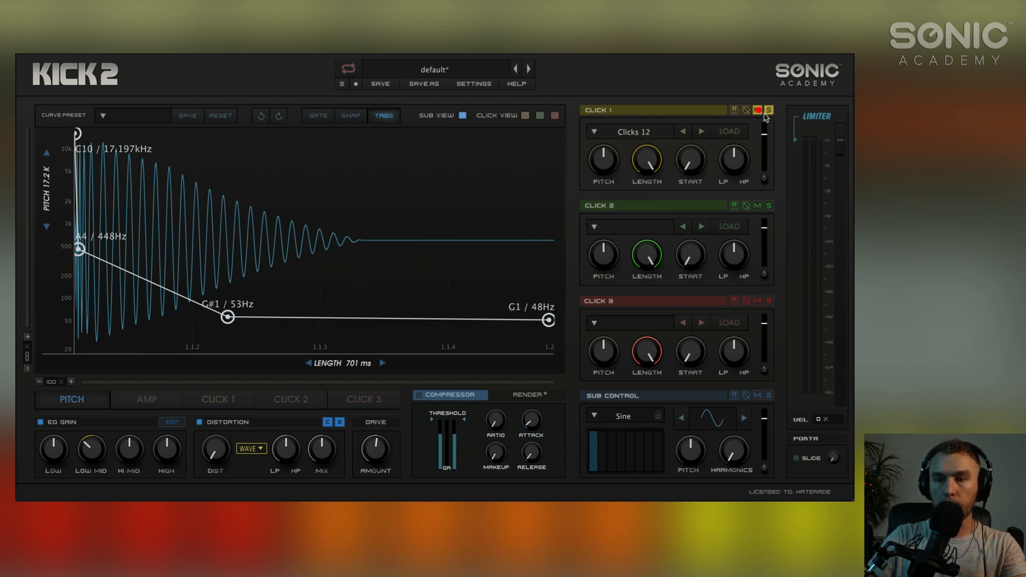
# Step: Mute Click 1 and lower the pitch curve's starting point to about 500 Hz
pyautogui.click(757, 110)
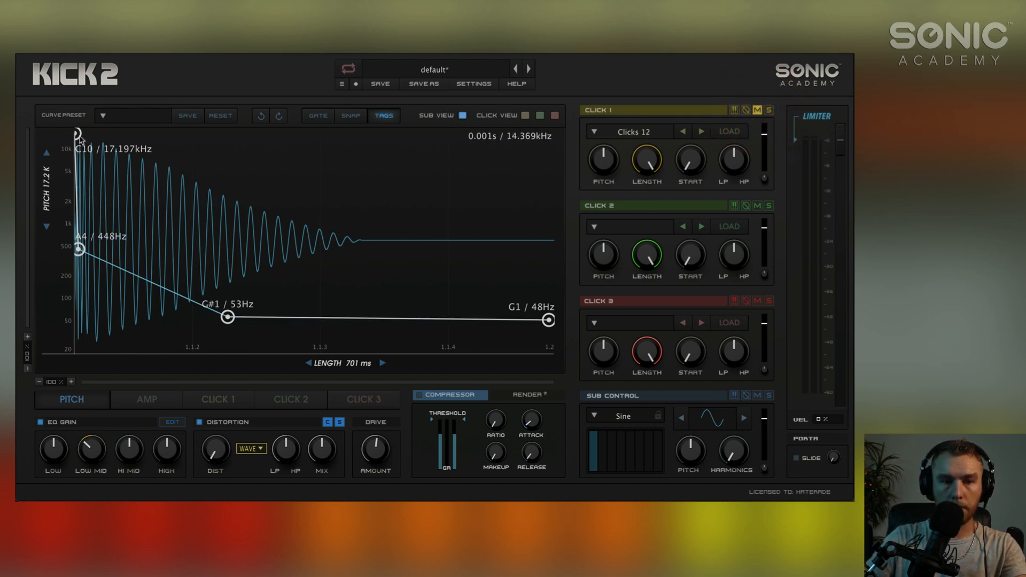
pyautogui.moveTo(79, 138); pyautogui.dragTo(65, 252)
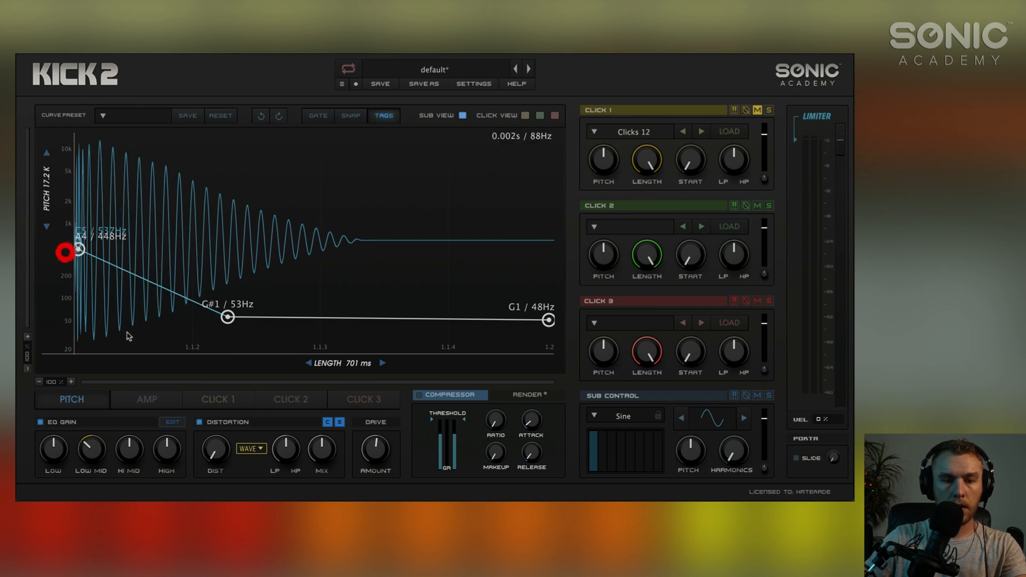
# Step: On the amp envelope, shift the first peak to a slightly longer attack and remove the dip point following it
pyautogui.click(143, 395)
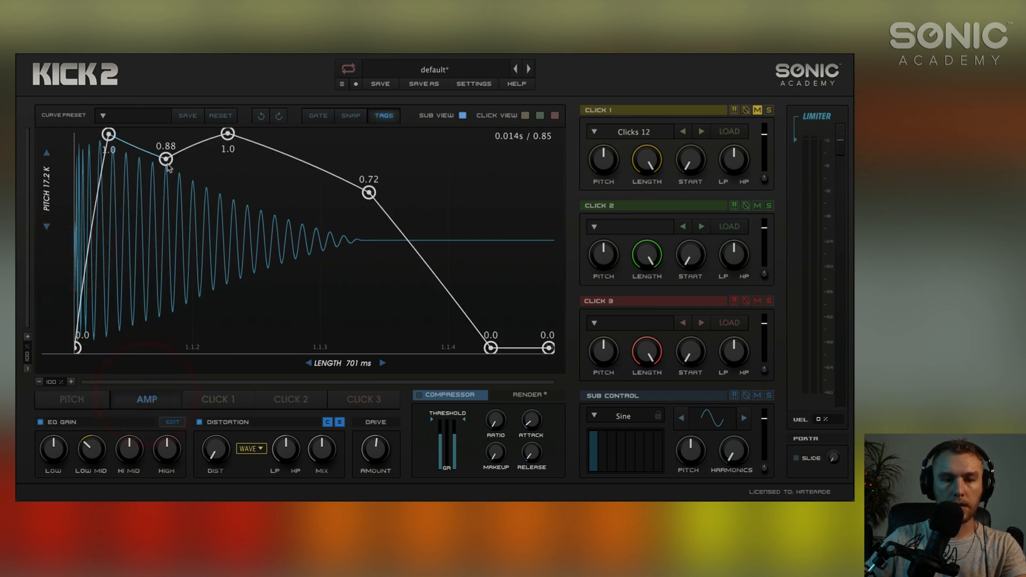
pyautogui.moveTo(166, 159); pyautogui.dragTo(175, 134)
pyautogui.moveTo(109, 134); pyautogui.dragTo(135, 134)
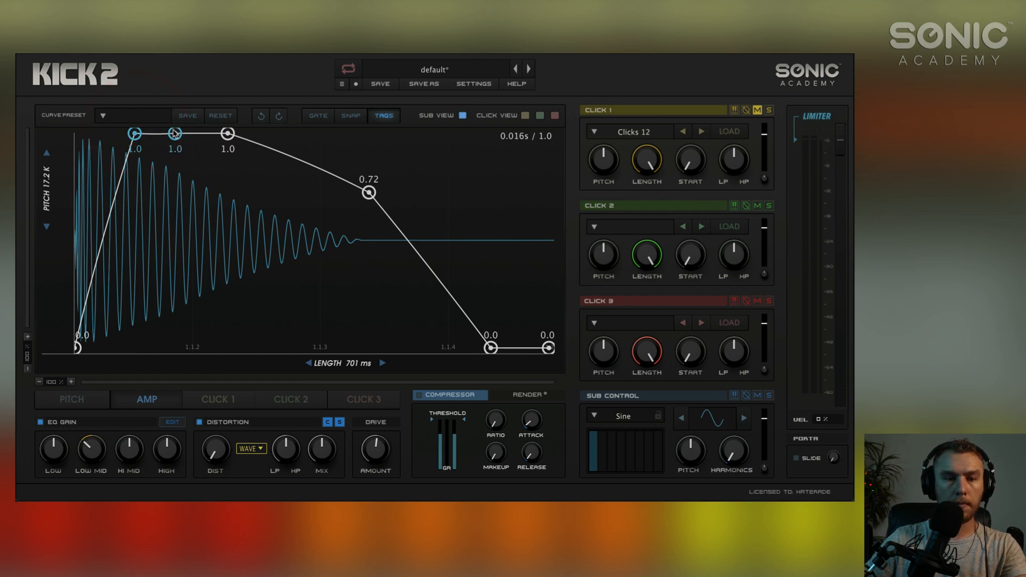
pyautogui.doubleClick(175, 133)
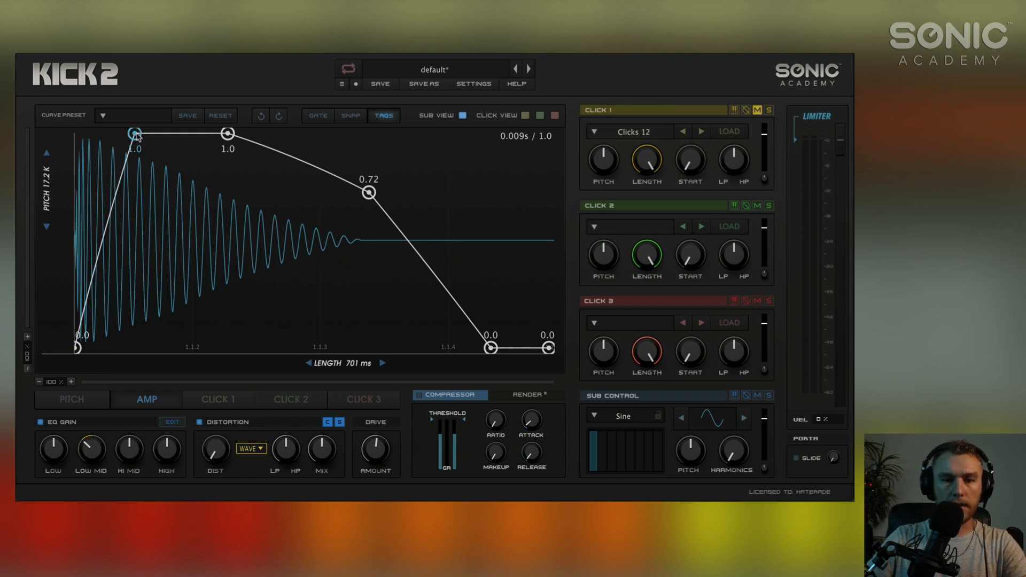
# Step: Bend the falling segment of the pitch envelope downward and lower its two starting points to about 240 Hz and 143 Hz
pyautogui.click(77, 400)
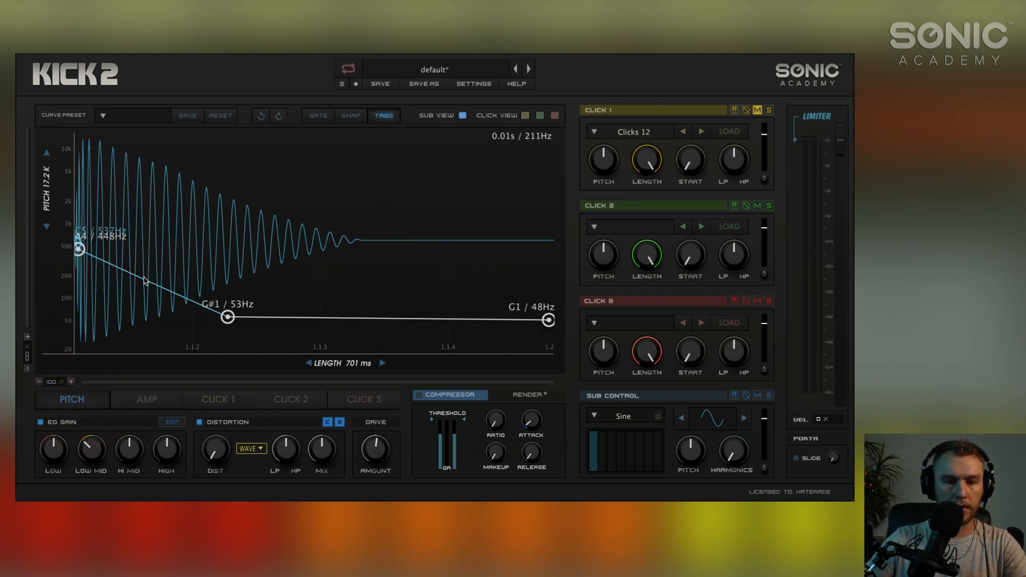
pyautogui.moveTo(144, 275); pyautogui.dragTo(115, 318)
pyautogui.moveTo(76, 245); pyautogui.dragTo(67, 285)
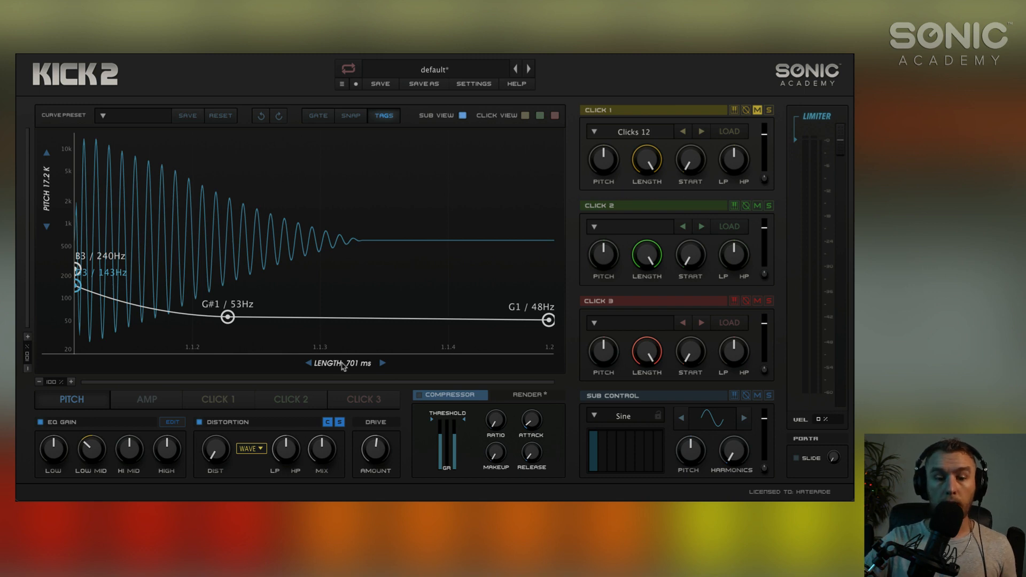
# Step: Try a short kick length of 237 ms and lengthen it to 1324 ms
pyautogui.moveTo(342, 364); pyautogui.dragTo(264, 368)
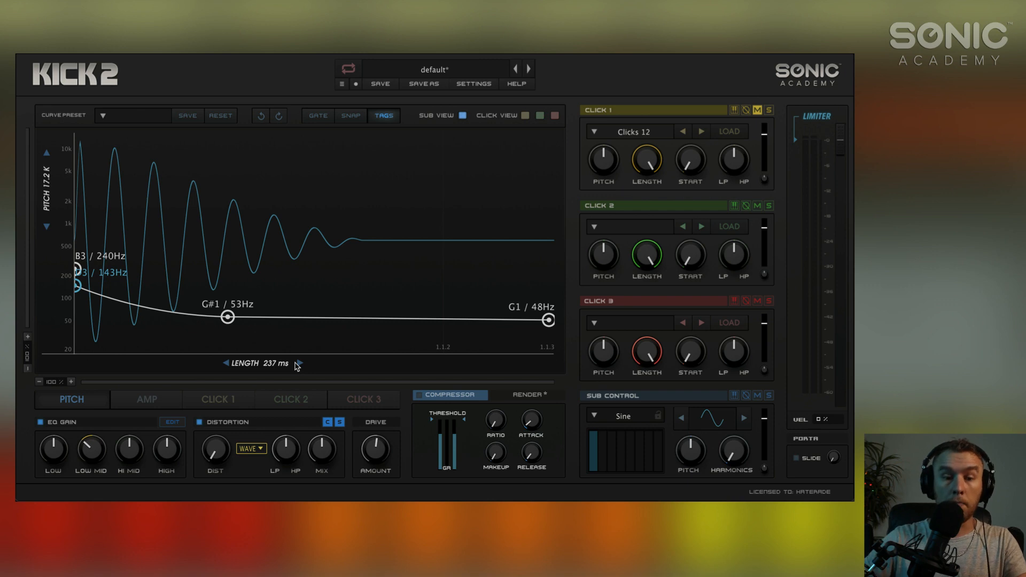
pyautogui.moveTo(261, 364); pyautogui.dragTo(316, 363)
pyautogui.moveTo(404, 362); pyautogui.dragTo(409, 363)
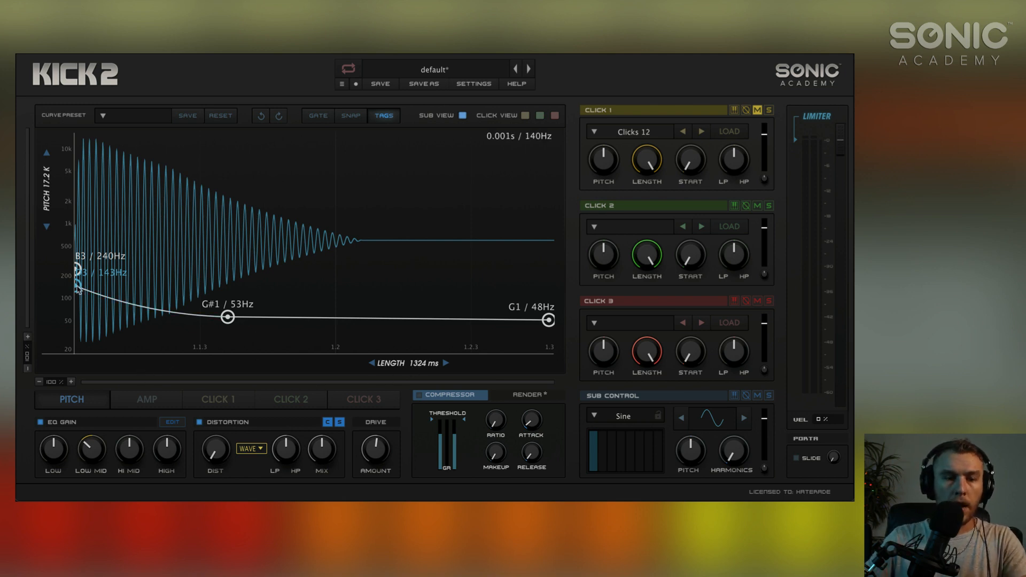
# Step: Raise the upper end of the pitch envelope's falling segment to about 1.48 kHz
pyautogui.moveTo(78, 286); pyautogui.dragTo(69, 201)
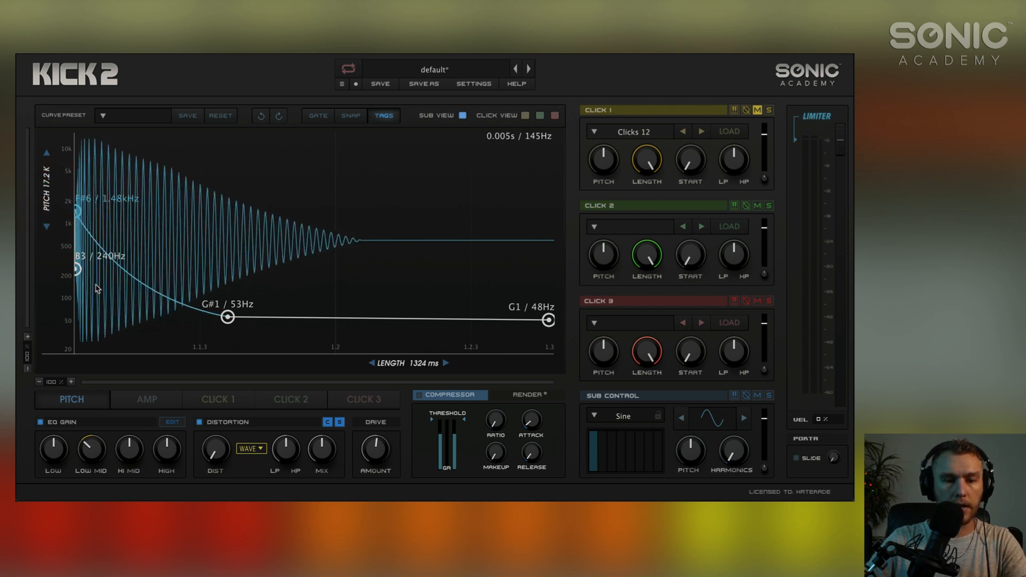
pyautogui.click(93, 287)
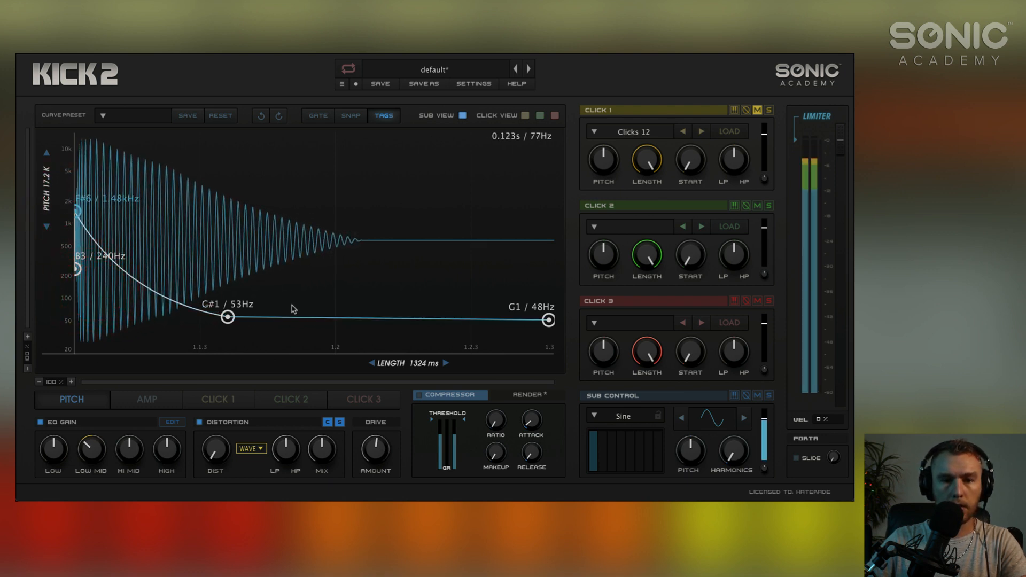
pyautogui.click(119, 277)
# Step: Bend the amp envelope's decay upward between the 1.0 peak and the 0.72 point, and set the kick length to 1487 ms
pyautogui.moveTo(249, 158); pyautogui.dragTo(263, 112)
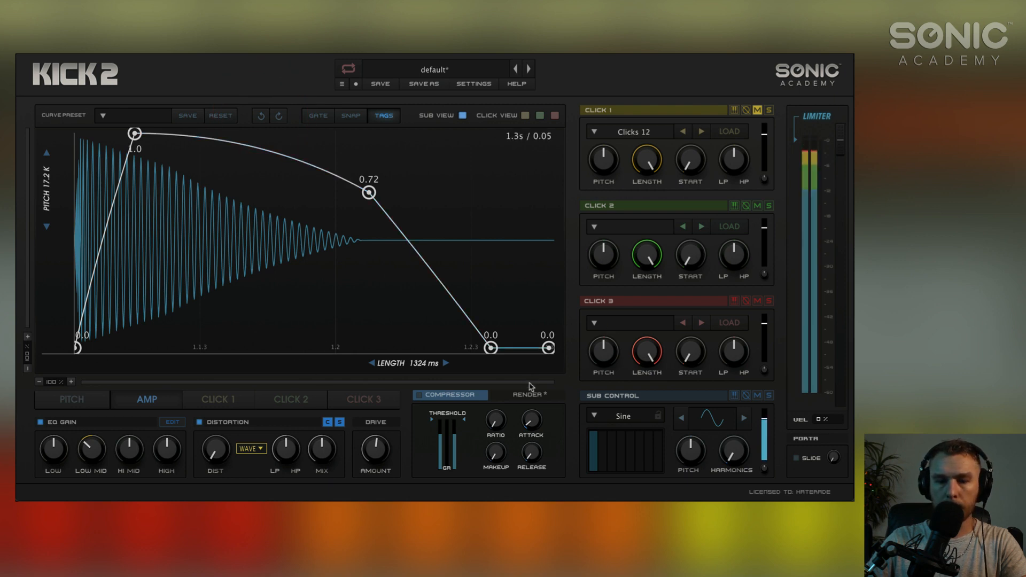
pyautogui.moveTo(417, 365); pyautogui.dragTo(418, 364)
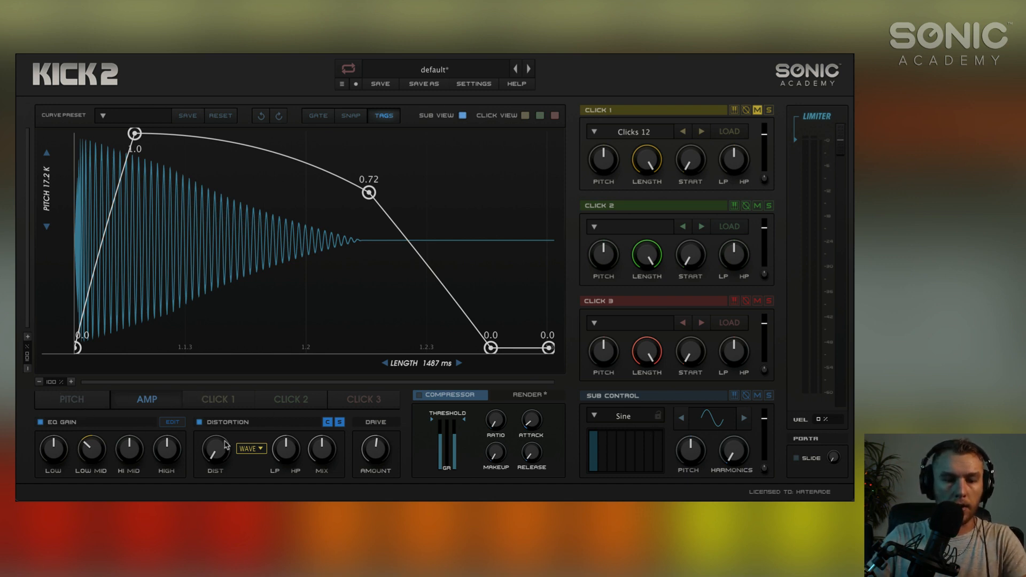
# Step: Audition the Clip distortion with a raised amount, and switch to Tube with the distortion amount past the middle
pyautogui.moveTo(226, 446); pyautogui.dragTo(222, 427)
pyautogui.click(252, 448)
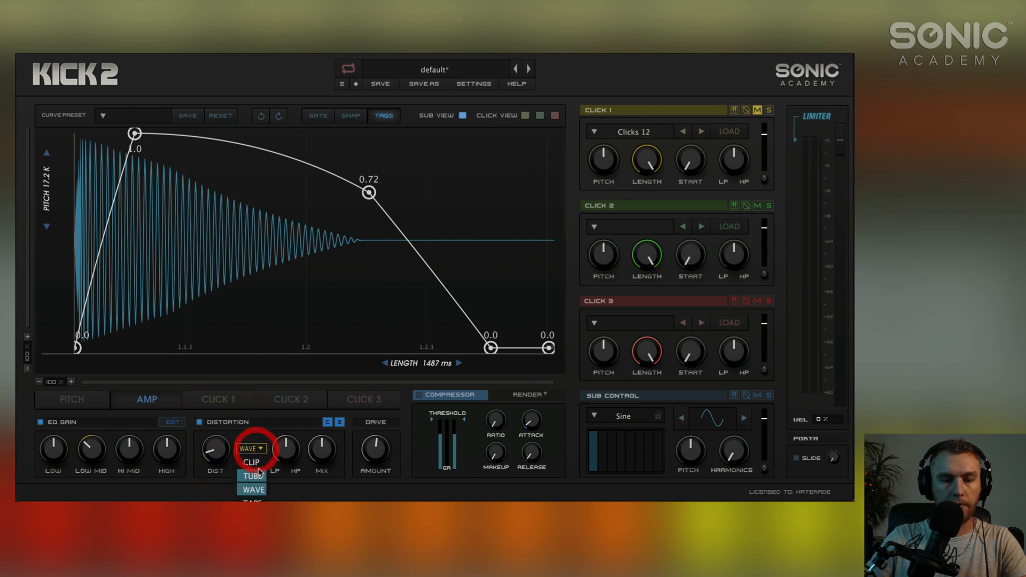
pyautogui.click(256, 475)
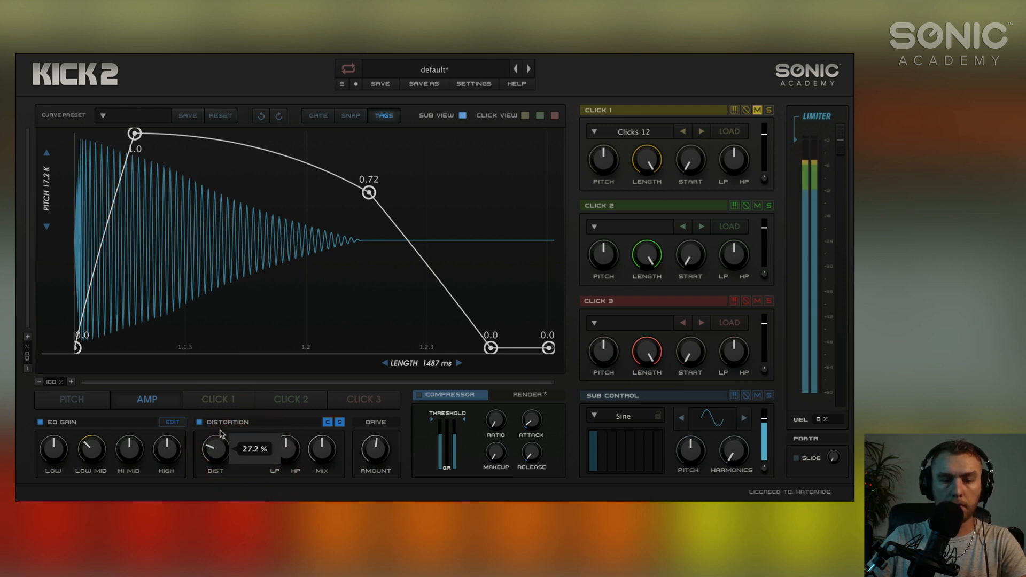
pyautogui.click(249, 449)
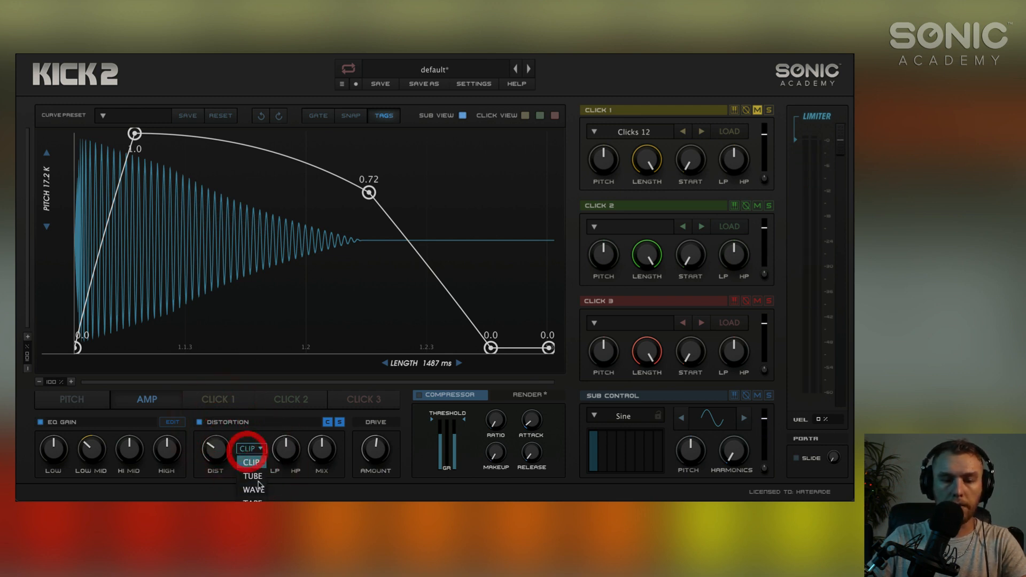
pyautogui.click(256, 476)
pyautogui.moveTo(215, 446); pyautogui.dragTo(214, 418)
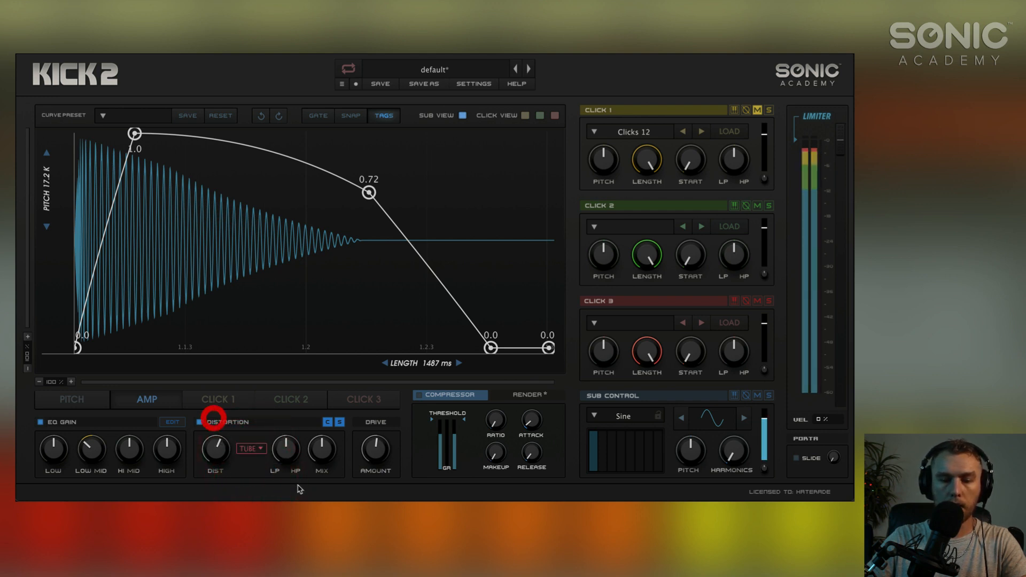
# Step: Audition the Wave and Tape distortion types with a higher distortion amount
pyautogui.click(262, 450)
pyautogui.click(256, 482)
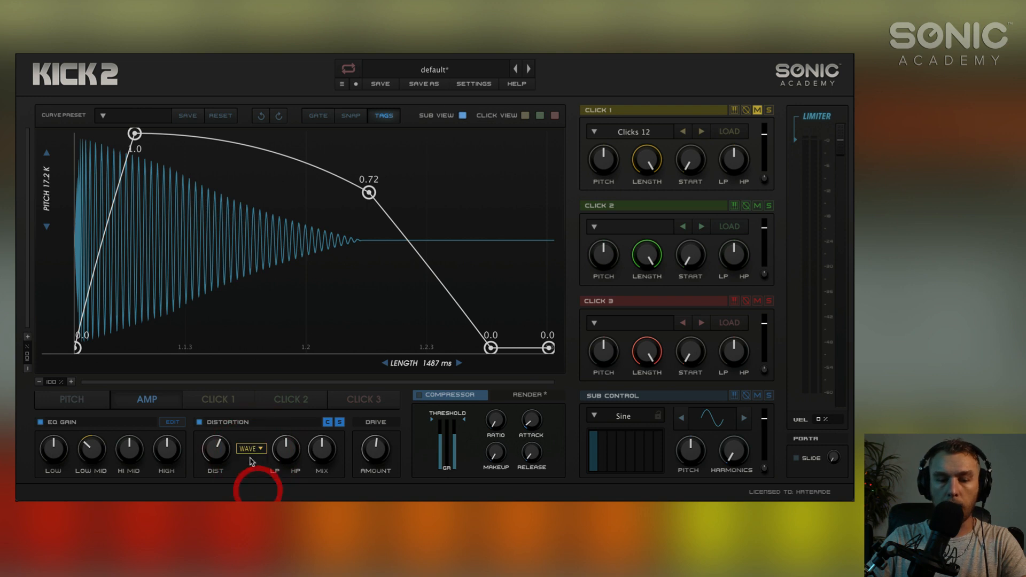
pyautogui.moveTo(218, 455); pyautogui.dragTo(219, 427)
pyautogui.click(251, 449)
pyautogui.click(251, 489)
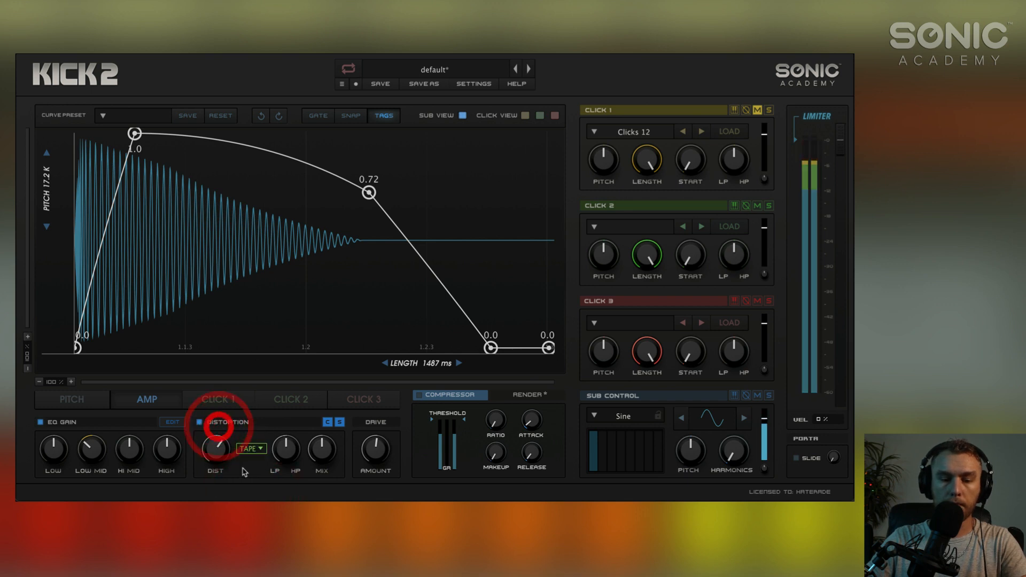
# Step: Set the distortion type to Tube with a slightly lower amount, and increase the drive amount
pyautogui.click(249, 452)
pyautogui.click(253, 475)
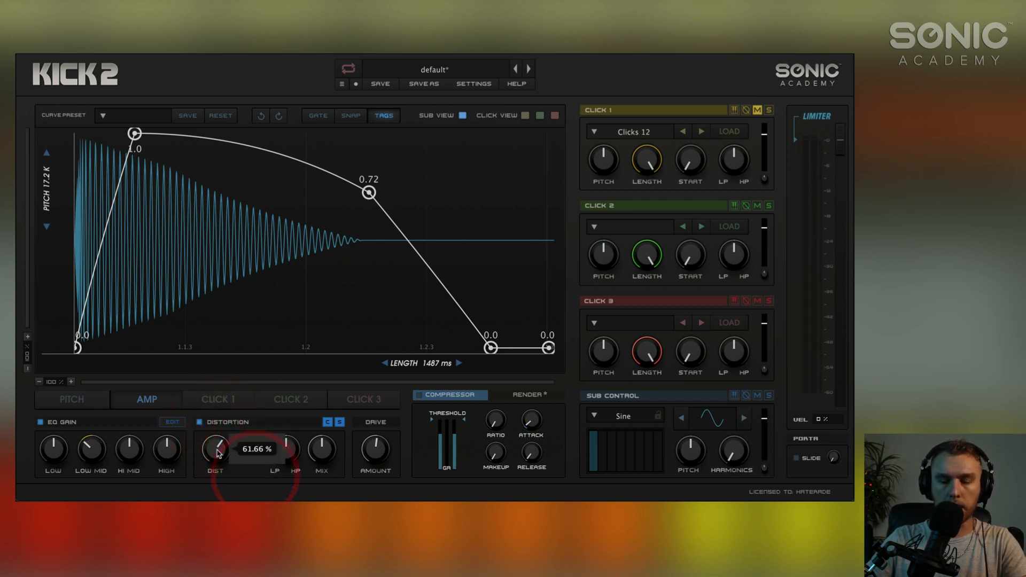
pyautogui.moveTo(213, 453); pyautogui.dragTo(213, 461)
pyautogui.moveTo(375, 448); pyautogui.dragTo(374, 417)
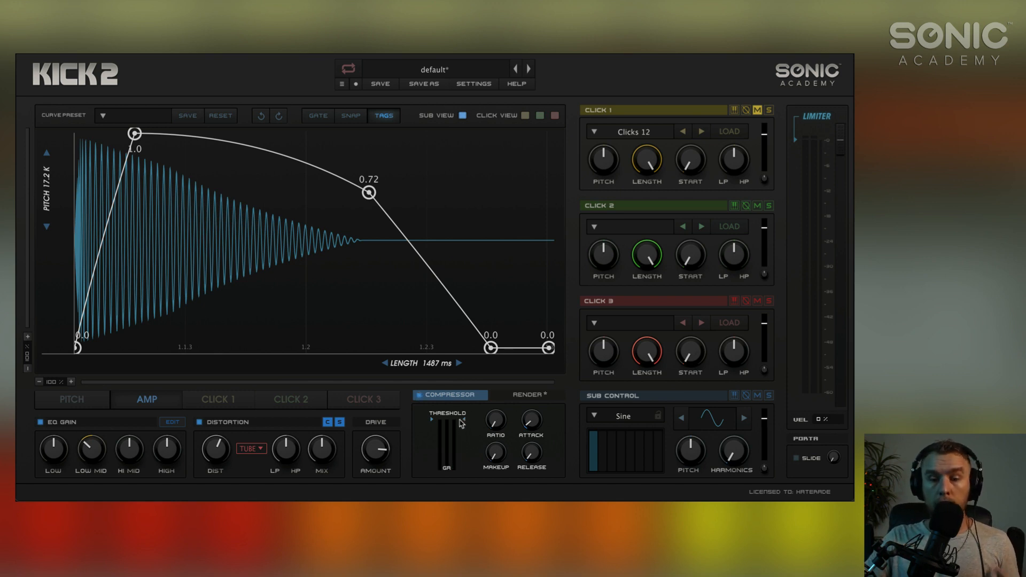
# Step: Raise the compressor's ratio, attack and makeup gain
pyautogui.moveTo(462, 423); pyautogui.dragTo(463, 423)
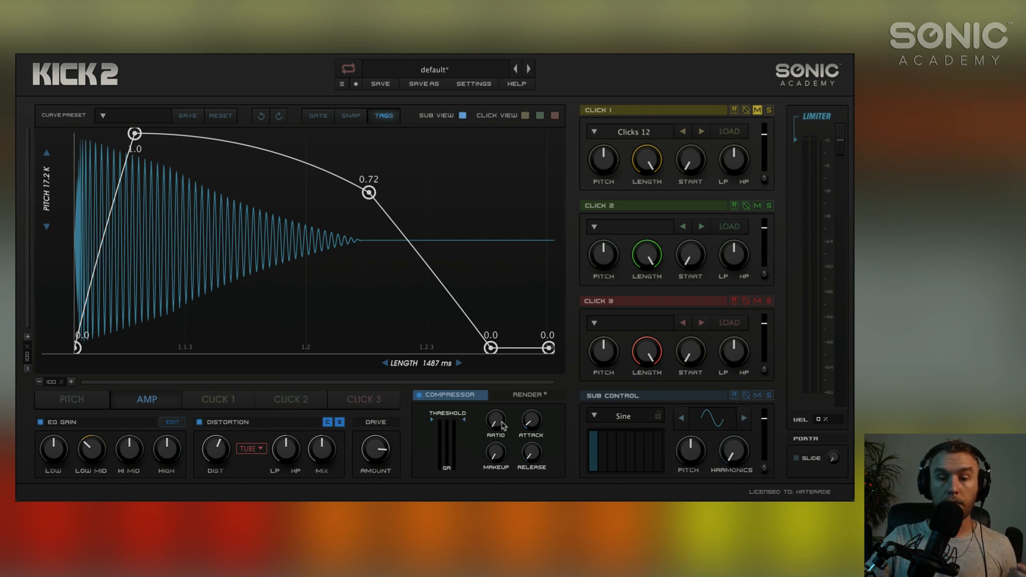
pyautogui.moveTo(503, 426); pyautogui.dragTo(534, 367)
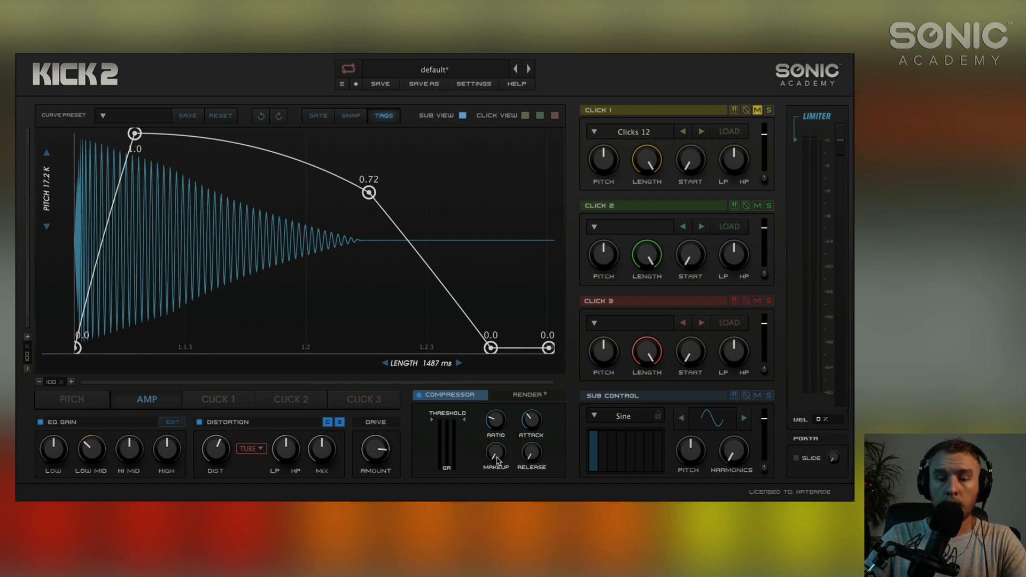
pyautogui.moveTo(496, 460); pyautogui.dragTo(495, 461)
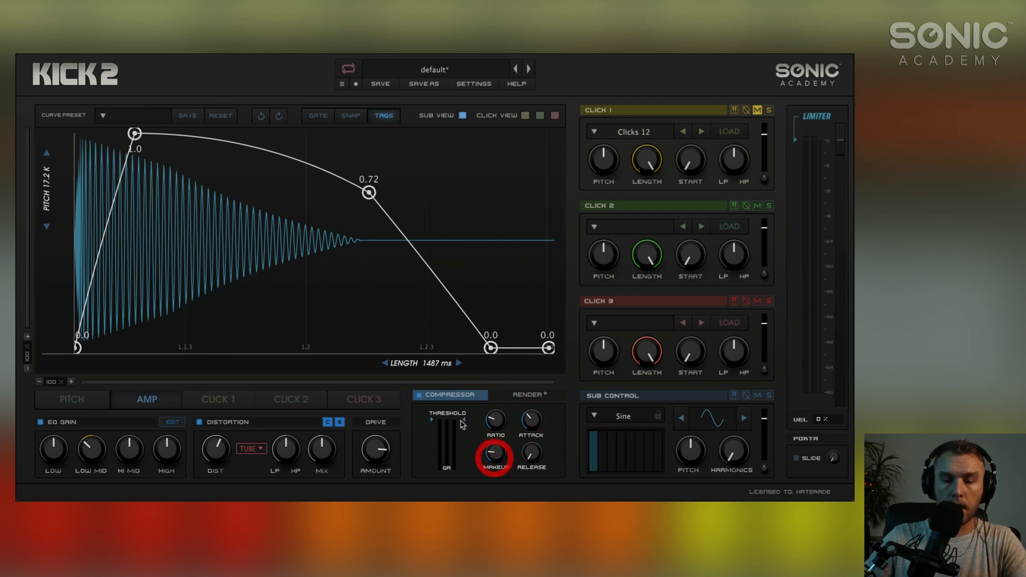
# Step: Lower the compressor's threshold and lengthen its attack slightly
pyautogui.moveTo(463, 427); pyautogui.dragTo(463, 441)
pyautogui.moveTo(538, 432); pyautogui.dragTo(537, 420)
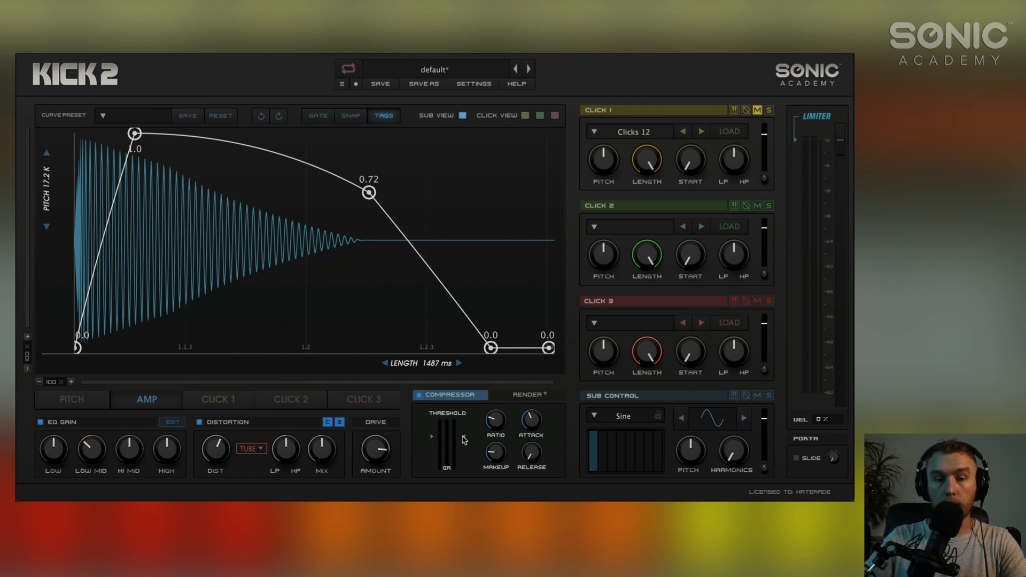
pyautogui.moveTo(464, 437); pyautogui.dragTo(464, 440)
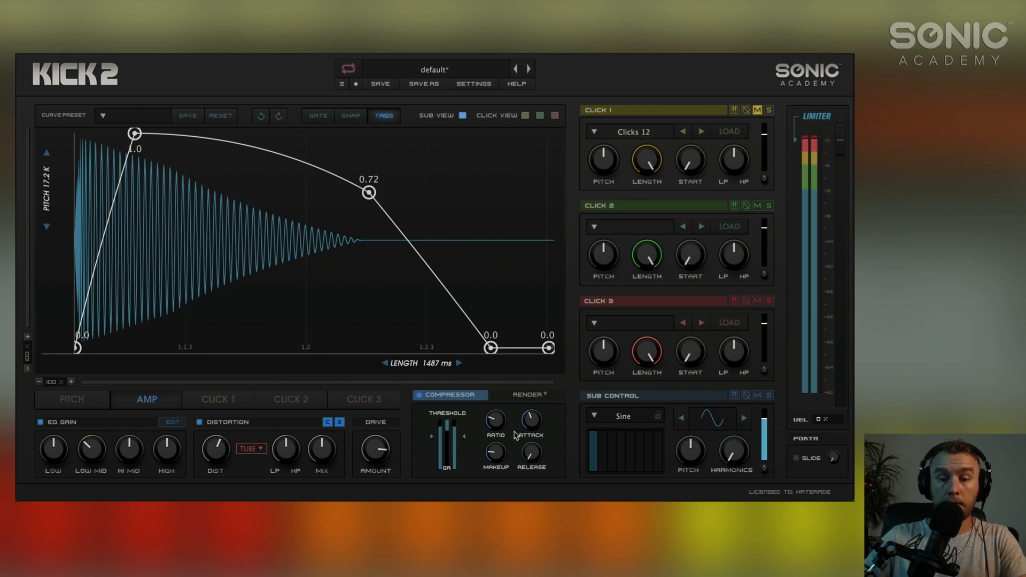
# Step: Generate a rendered waveform of the current kick
pyautogui.click(527, 395)
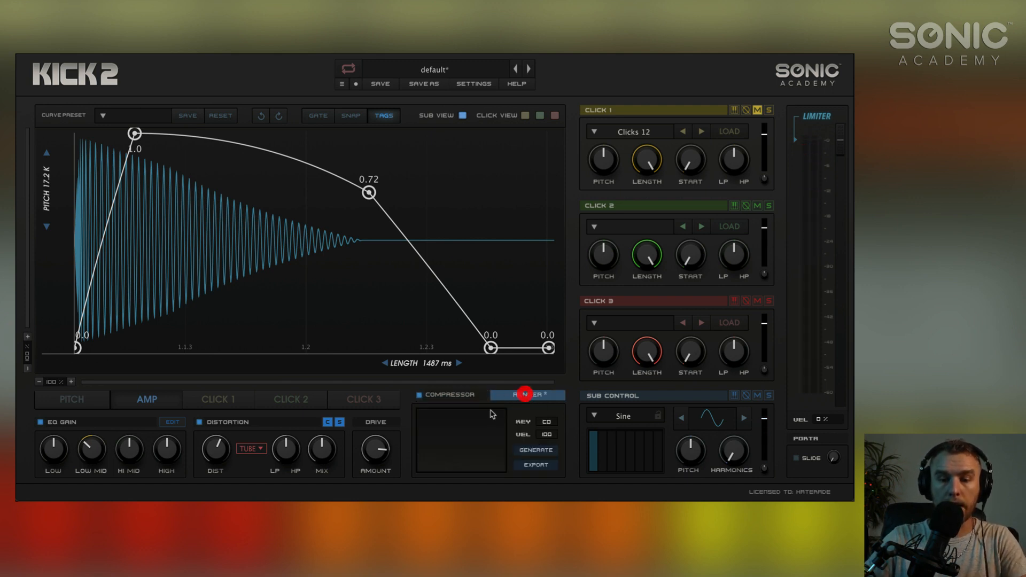
pyautogui.click(535, 450)
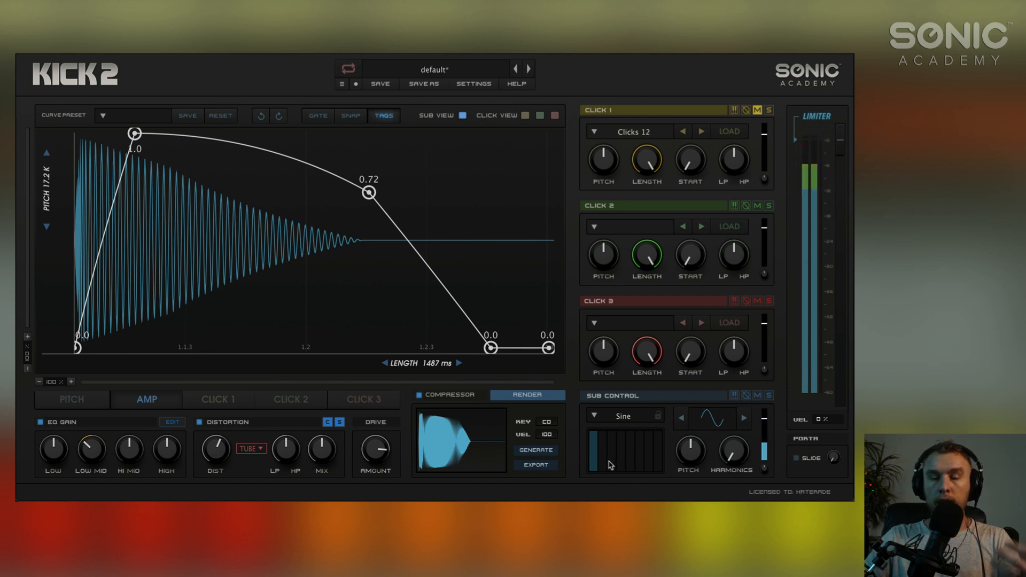
# Step: Load the Saw preset from the Waves category into the sub and try out its harmonics amount
pyautogui.click(629, 418)
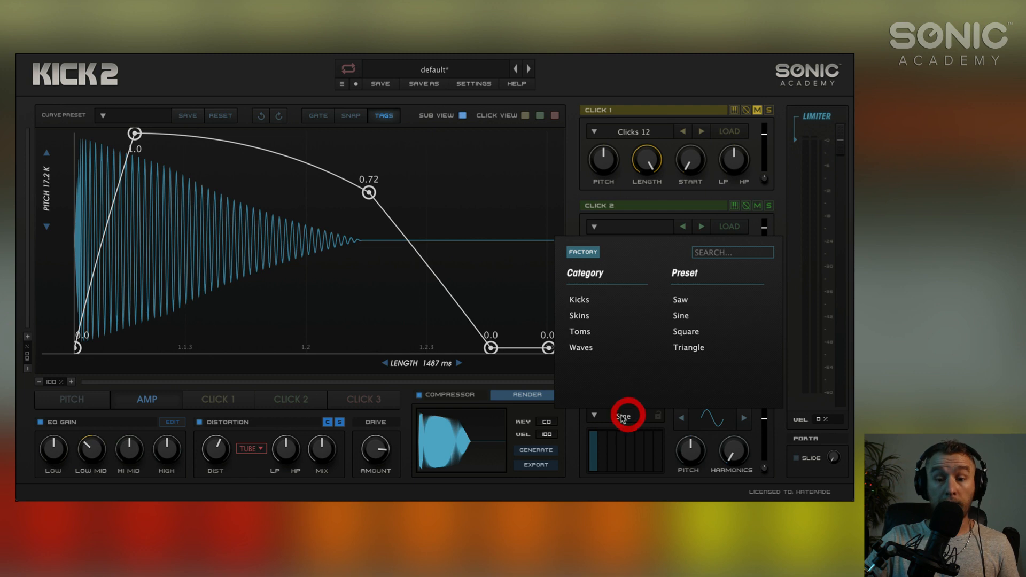
pyautogui.click(581, 347)
pyautogui.doubleClick(680, 299)
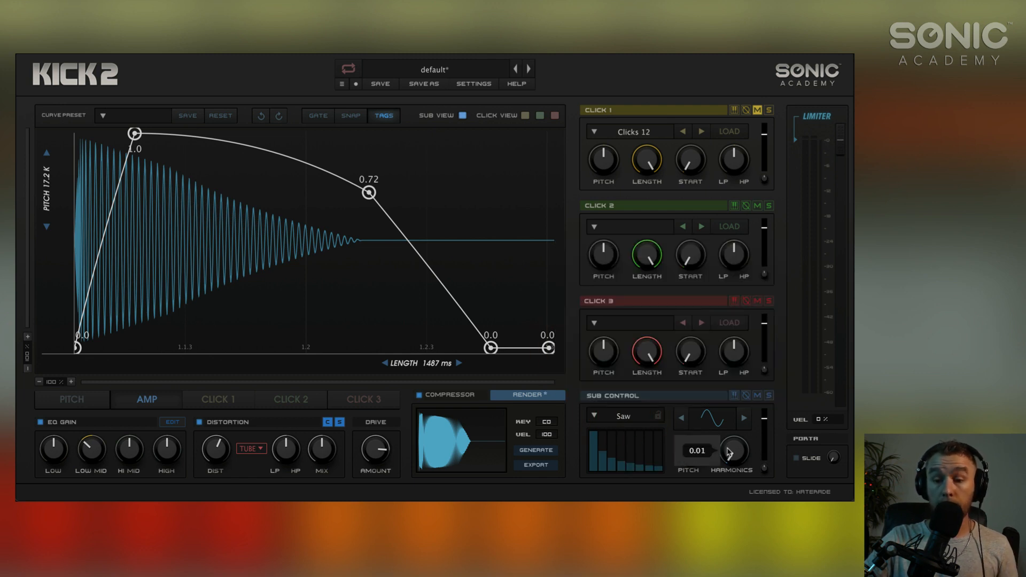
pyautogui.moveTo(728, 450); pyautogui.dragTo(733, 470)
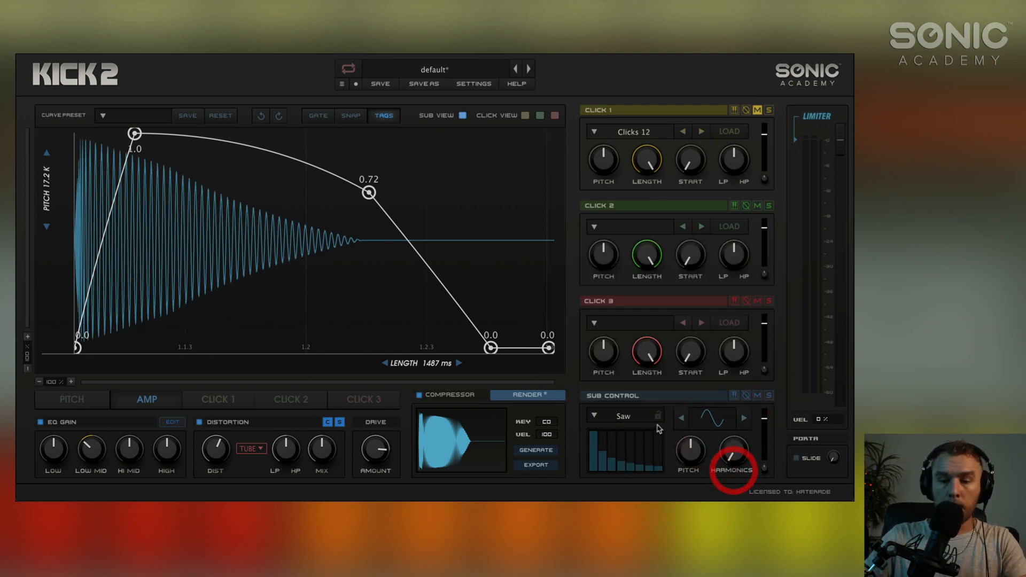
# Step: Audition the Triangle and Square wave presets for the sub
pyautogui.click(635, 416)
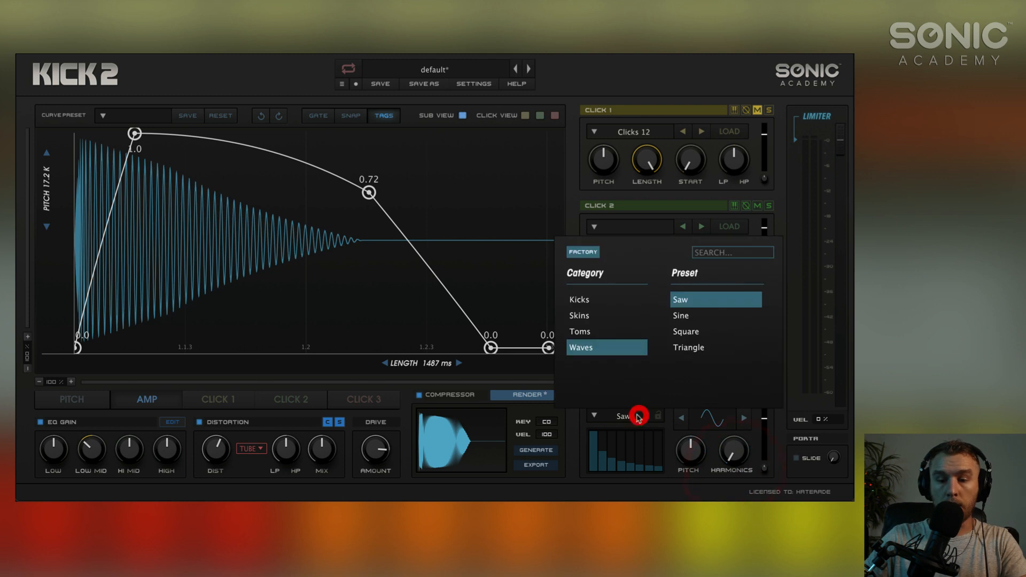
pyautogui.click(697, 331)
pyautogui.click(687, 347)
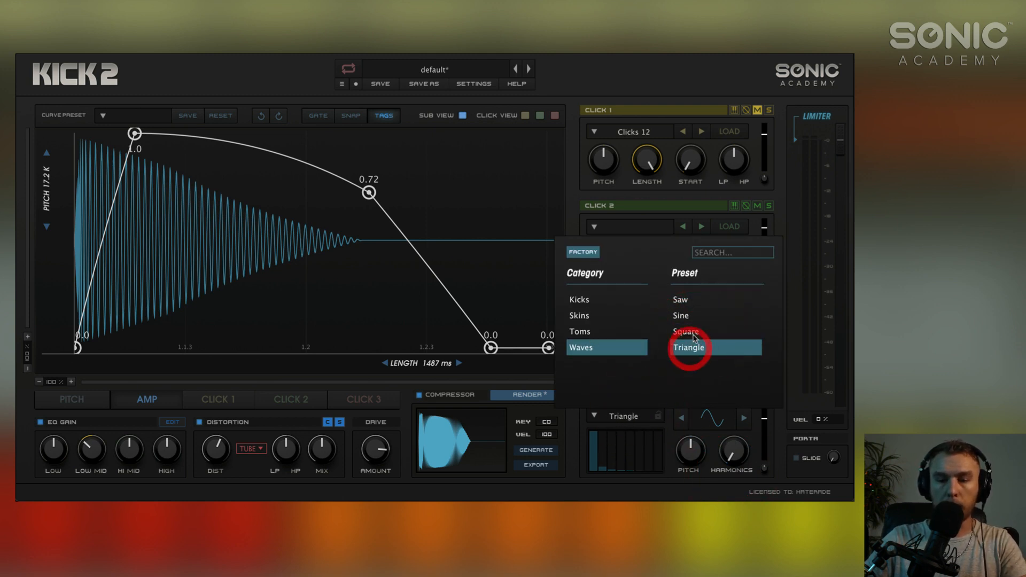
pyautogui.click(693, 333)
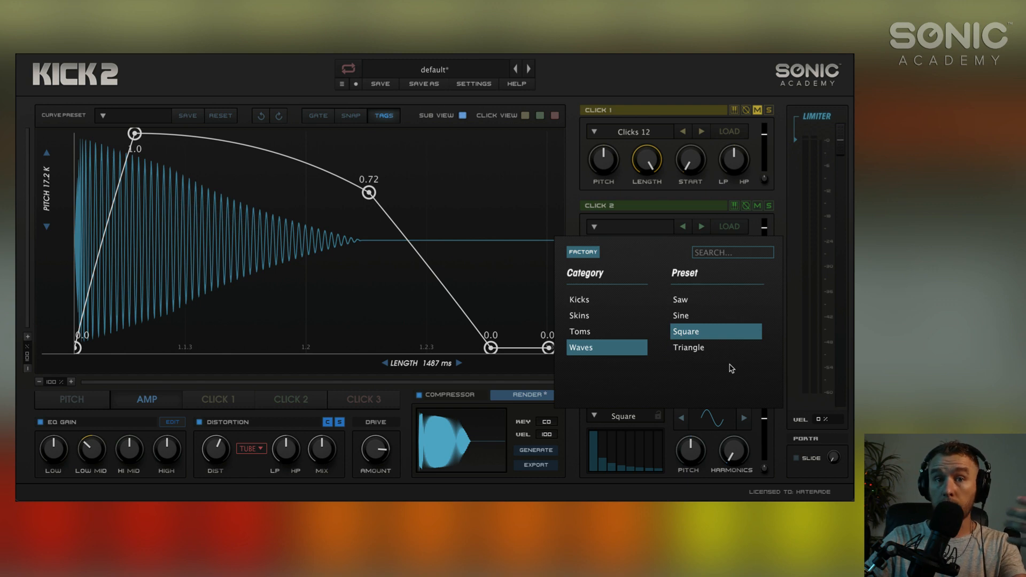
# Step: Load the Saw wave preset for the sub and raise its harmonics amount
pyautogui.click(693, 302)
pyautogui.moveTo(742, 458); pyautogui.dragTo(738, 430)
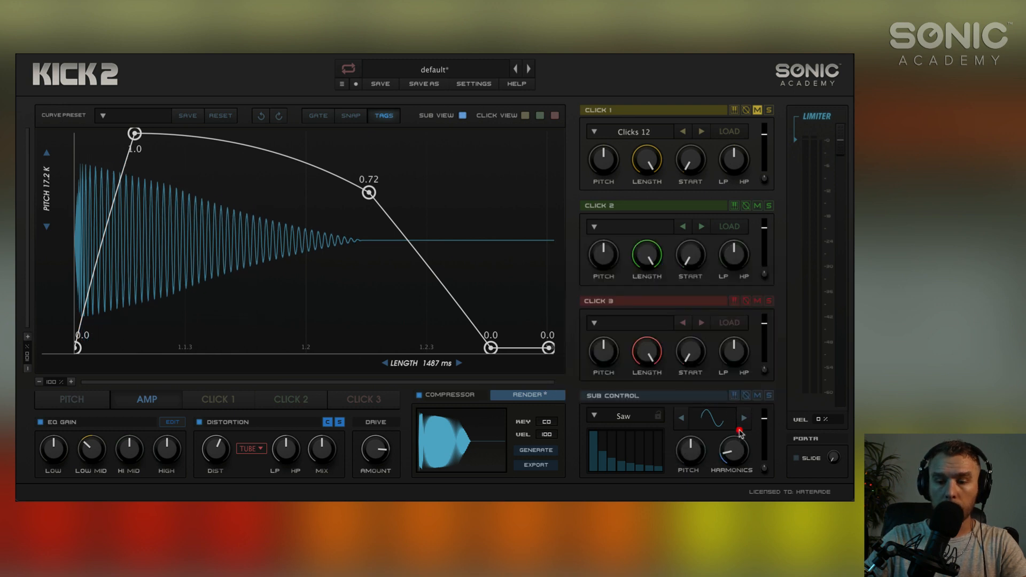
# Step: Fine-tune the sub's harmonics amount while auditioning the kick
pyautogui.click(734, 448)
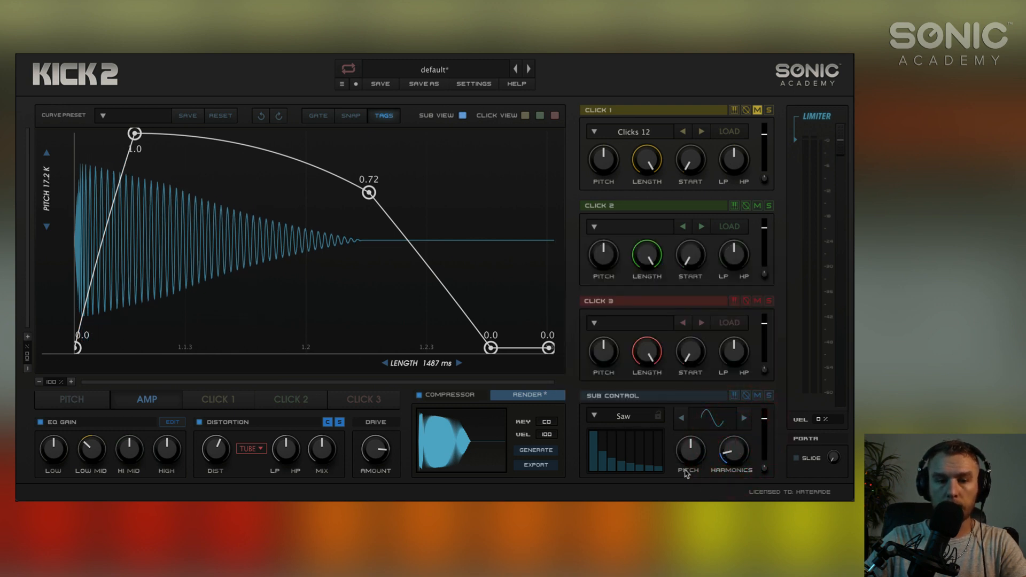
pyautogui.click(730, 452)
pyautogui.click(730, 458)
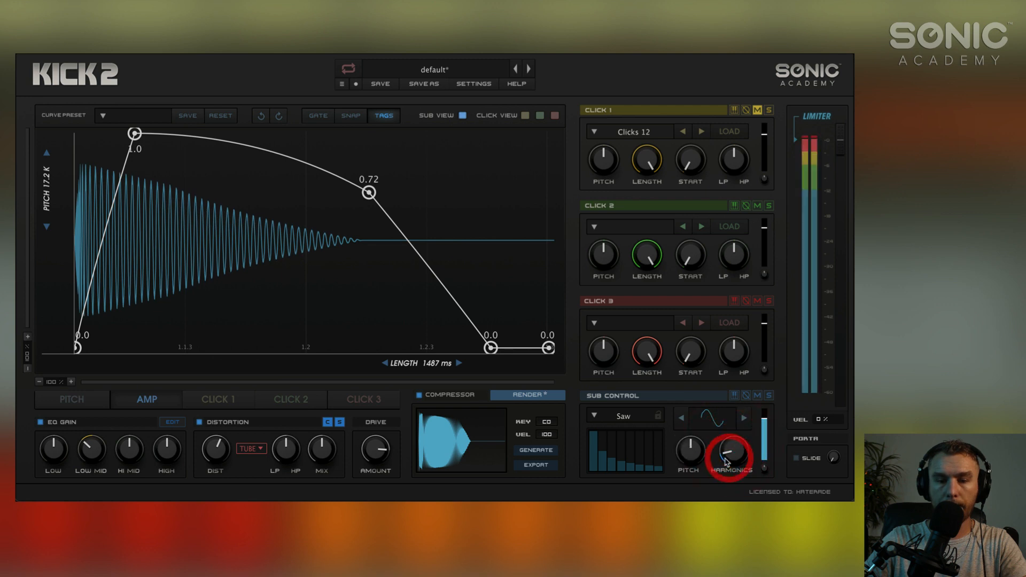
# Step: Bend the initial drop of the kick's pitch envelope into a steeper curve
pyautogui.click(72, 398)
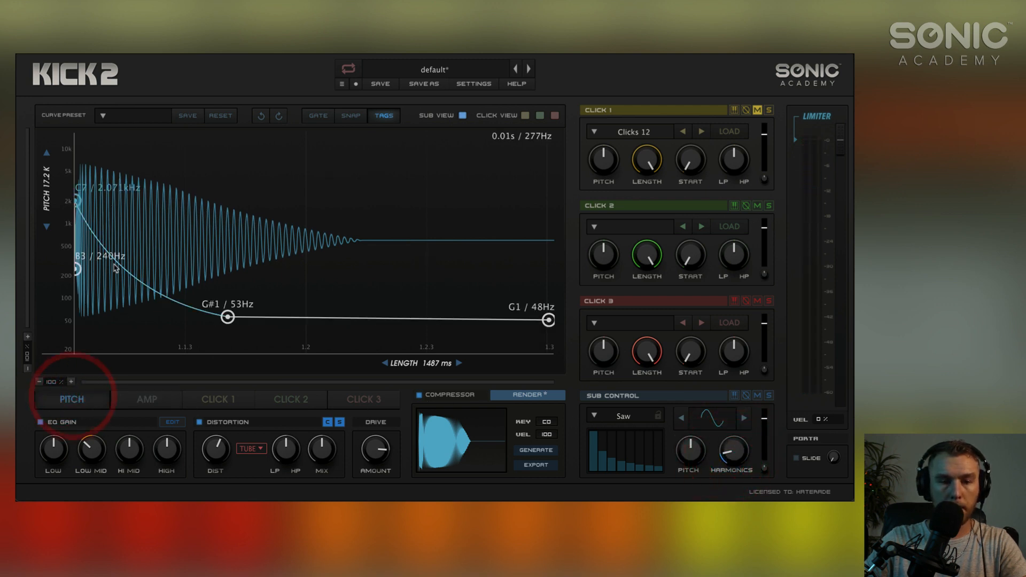
pyautogui.click(97, 288)
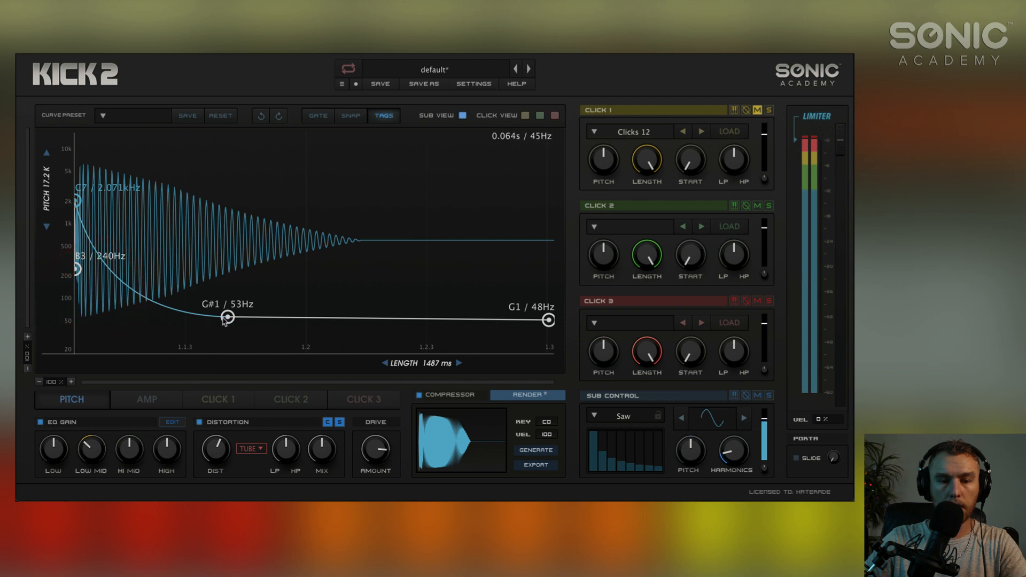
# Step: Lower the sub's pitch until the pitch envelope ends at E1 (41 Hz), and set its middle node to E1 as well
pyautogui.moveTo(703, 450); pyautogui.dragTo(692, 466)
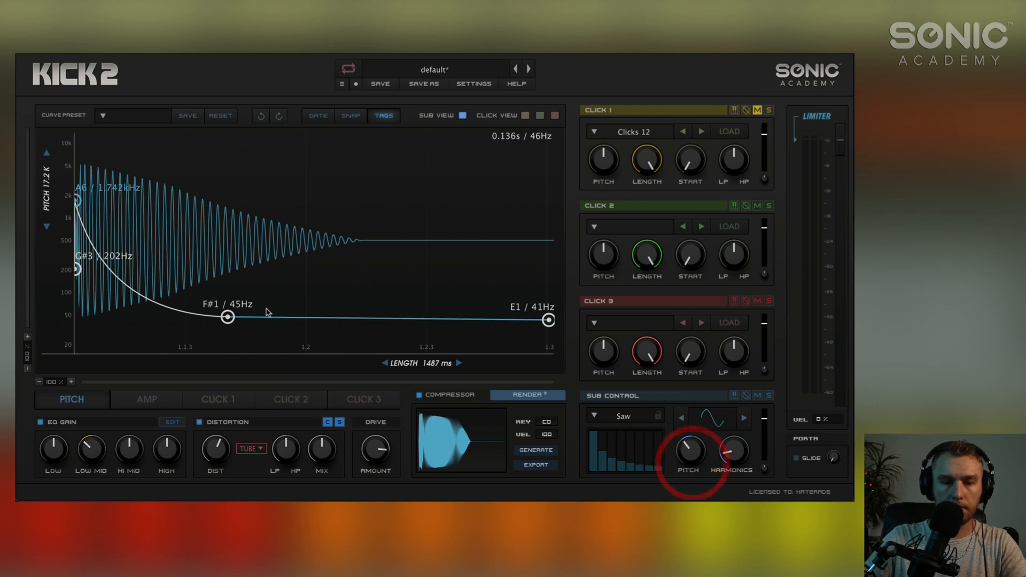
pyautogui.moveTo(227, 317); pyautogui.dragTo(227, 320)
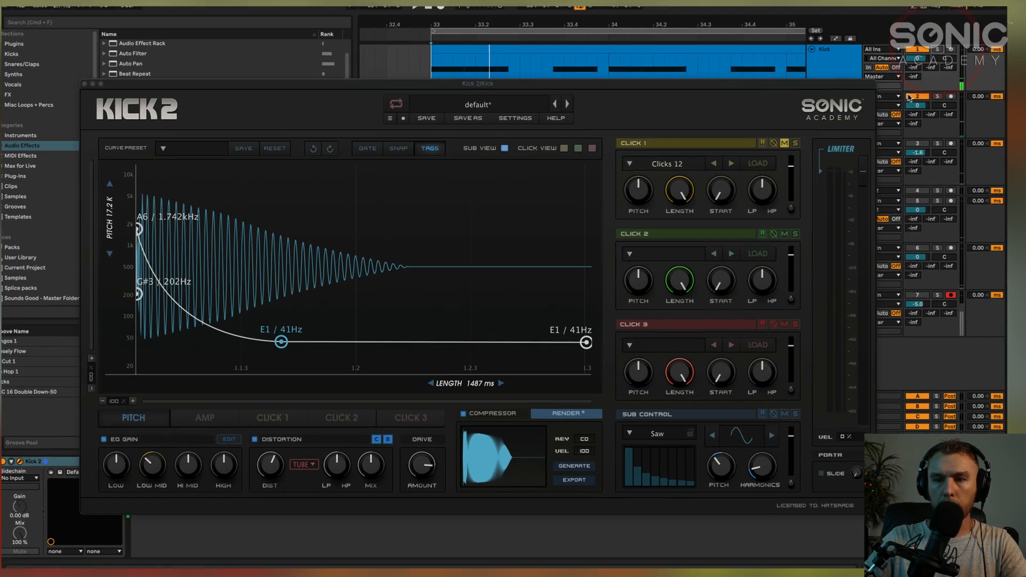
# Step: Play the kick pattern in the arrangement and reposition the plug-in window below the clip
pyautogui.press('space')
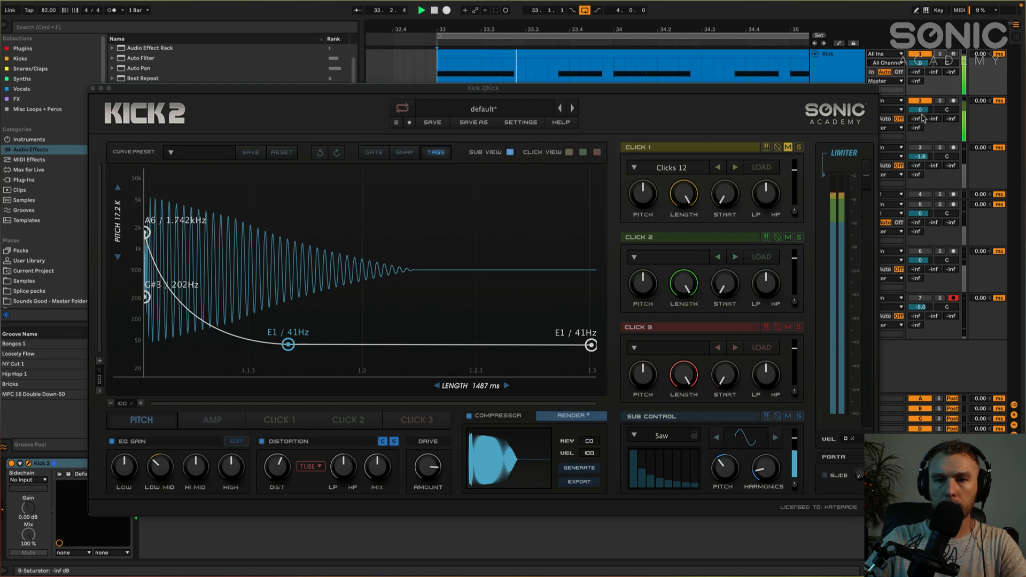
pyautogui.moveTo(595, 92); pyautogui.dragTo(585, 120)
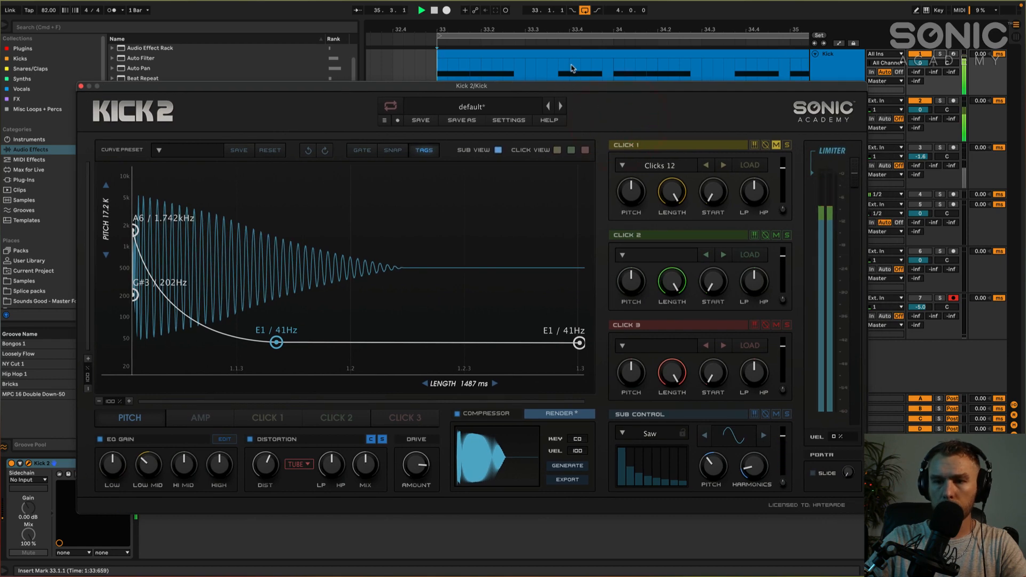